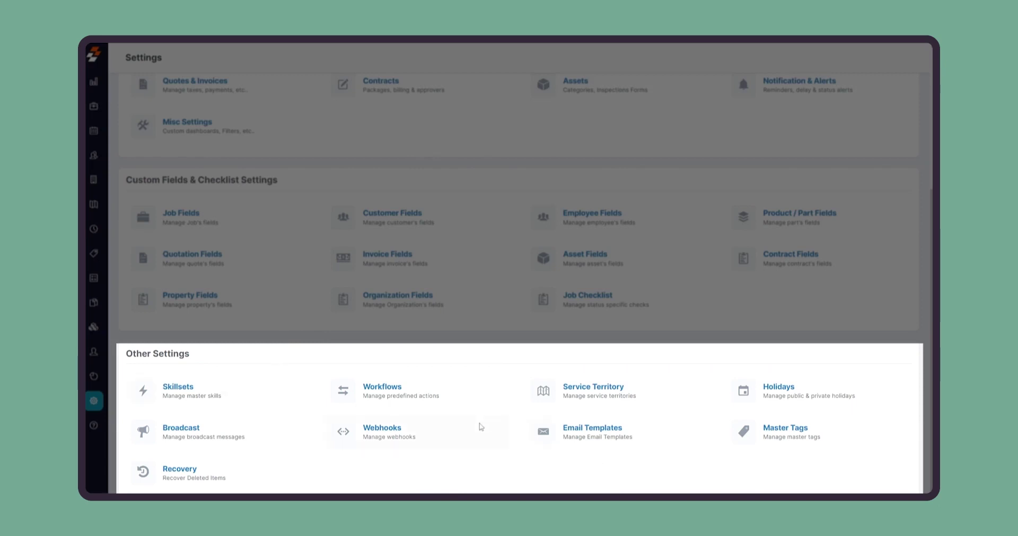
Open a new email template form from the Email Templates settings and examine its module choices, subject, body and available components
{"action": "left_click", "coordinate": [574, 439]}
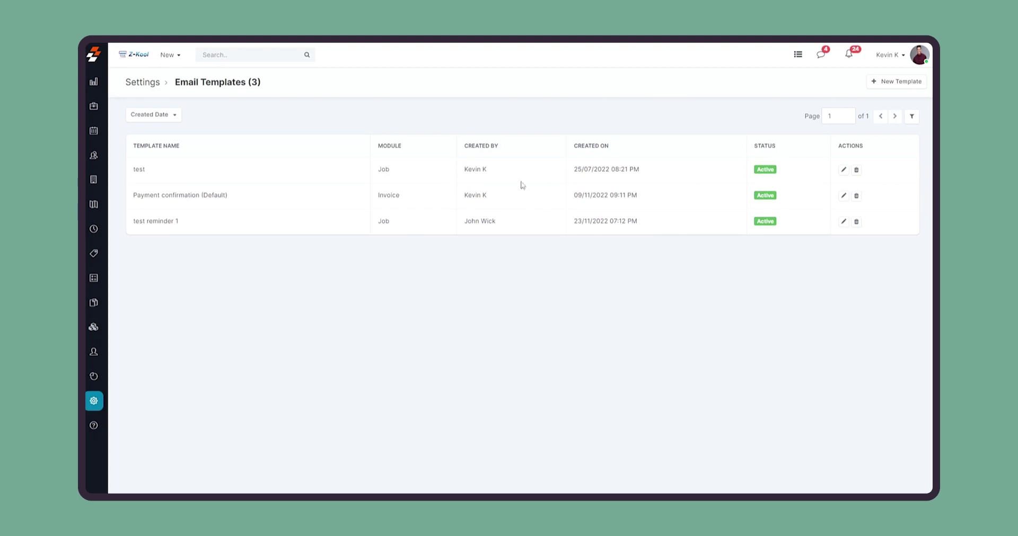
{"action": "left_click", "coordinate": [872, 86]}
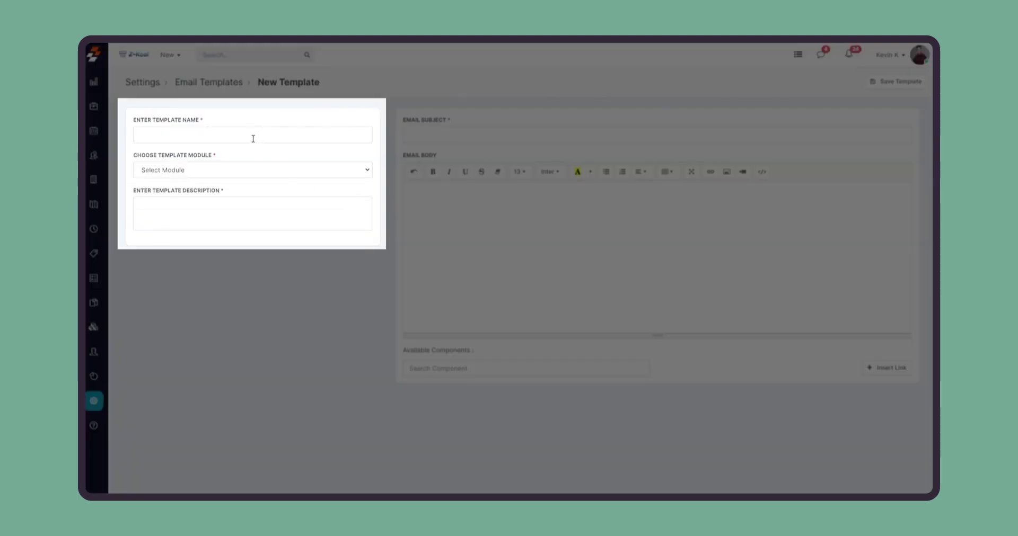
{"action": "left_click", "coordinate": [252, 137]}
{"action": "left_click", "coordinate": [257, 170]}
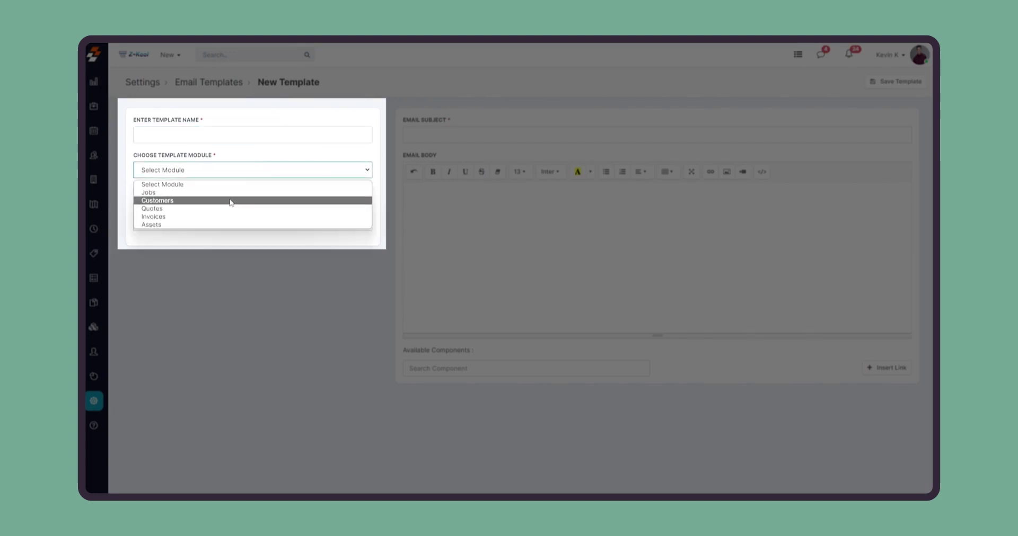
{"action": "left_click", "coordinate": [217, 248]}
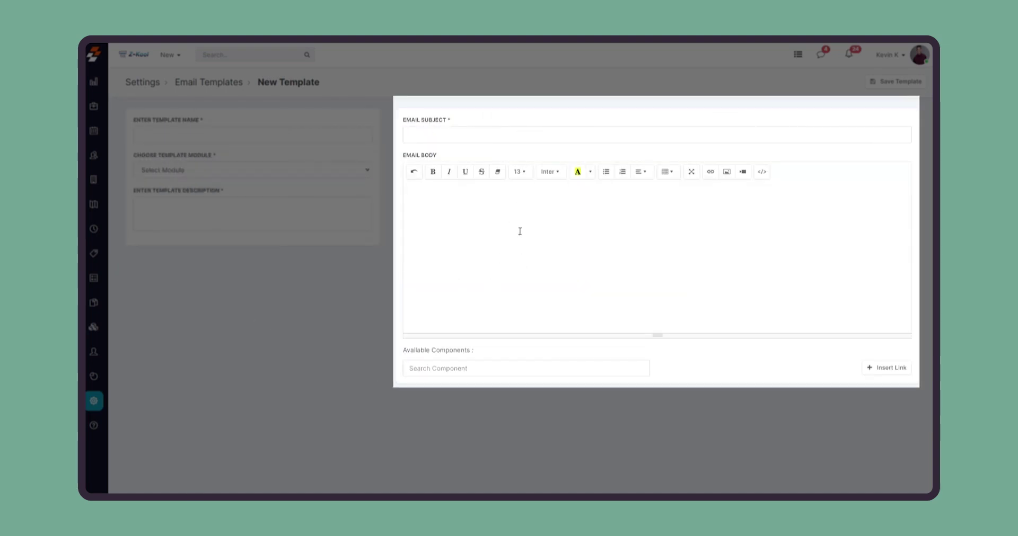
{"action": "left_click", "coordinate": [435, 370]}
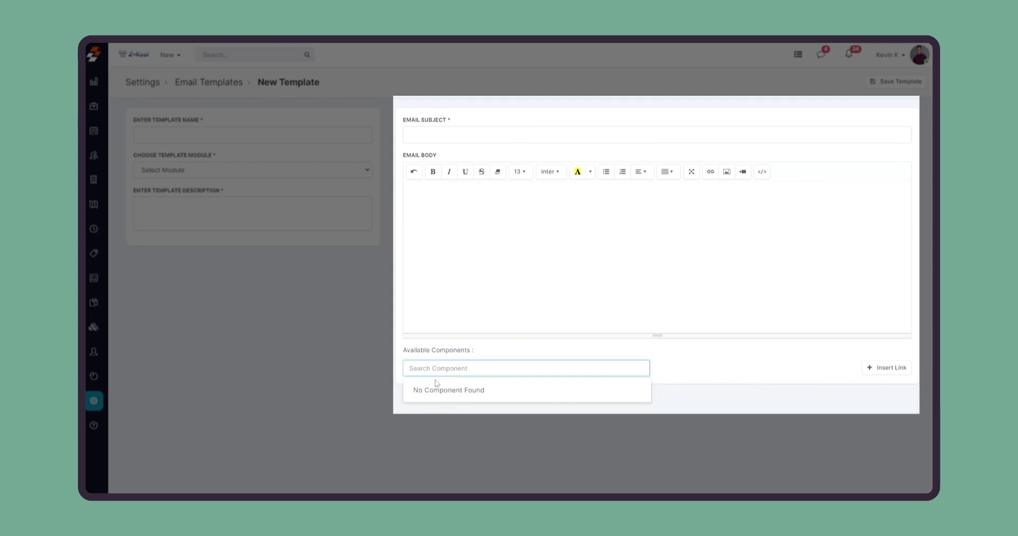
{"action": "left_click", "coordinate": [223, 170]}
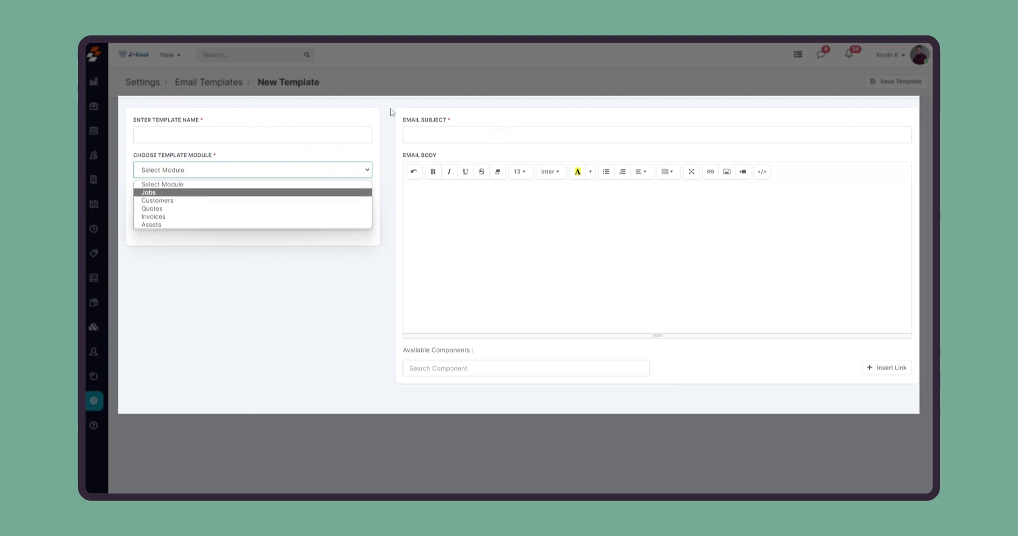
Return to the email templates list and open the Payment confirmation (Default) template for editing
{"action": "left_click", "coordinate": [213, 83]}
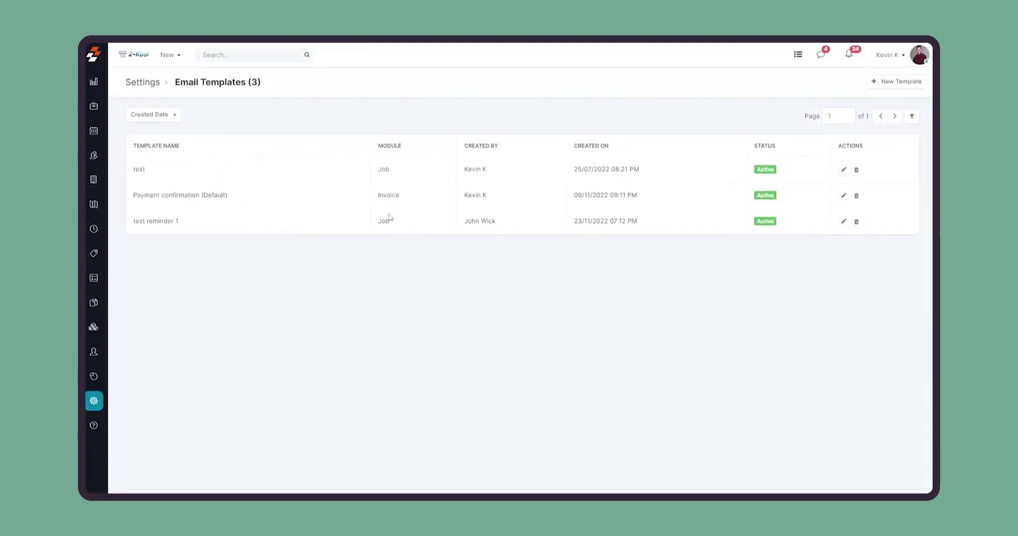
{"action": "left_click", "coordinate": [841, 197]}
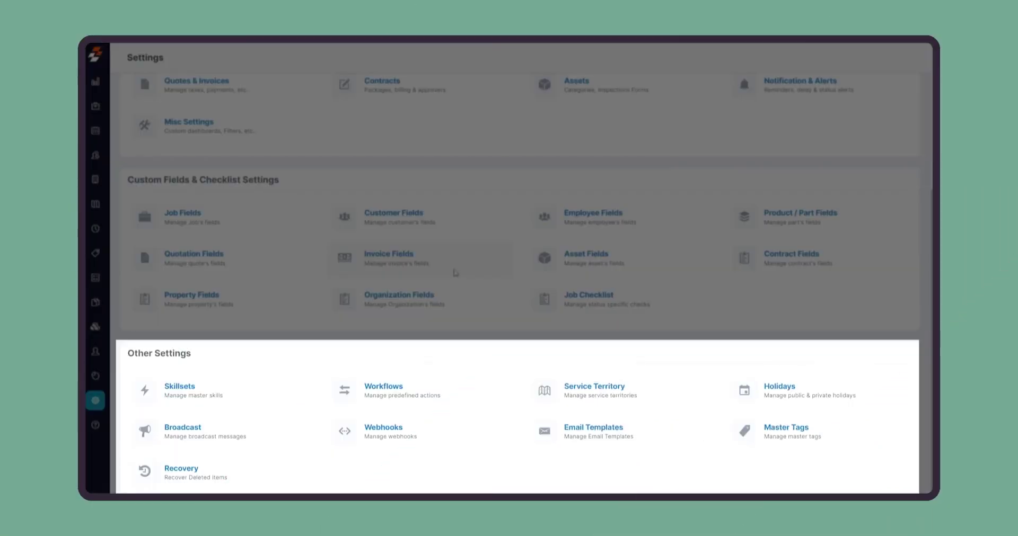
Start a new workflow from the Workflows settings, check its access options, and keep workflow updates triggering a workflow set to No
{"action": "left_click", "coordinate": [406, 389]}
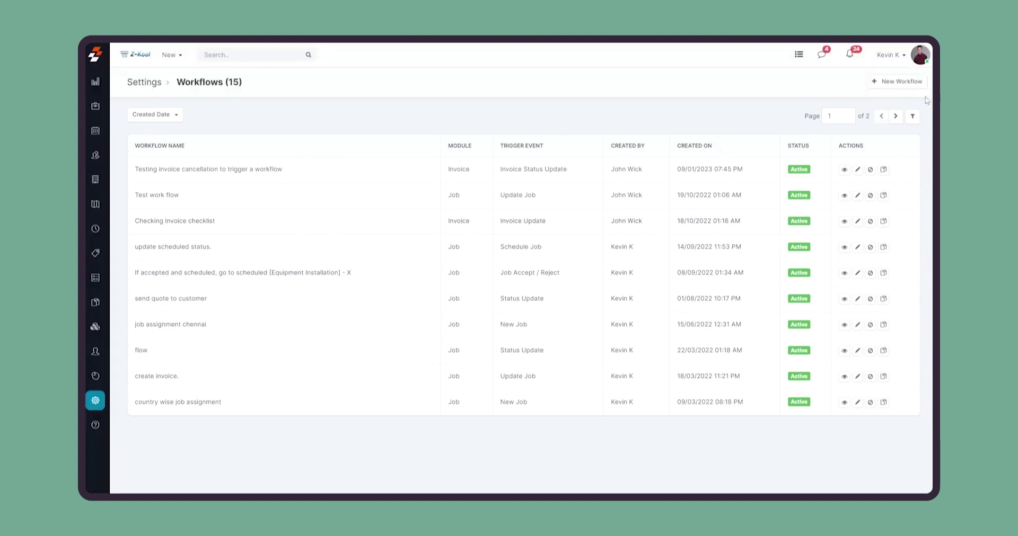
{"action": "left_click", "coordinate": [891, 82]}
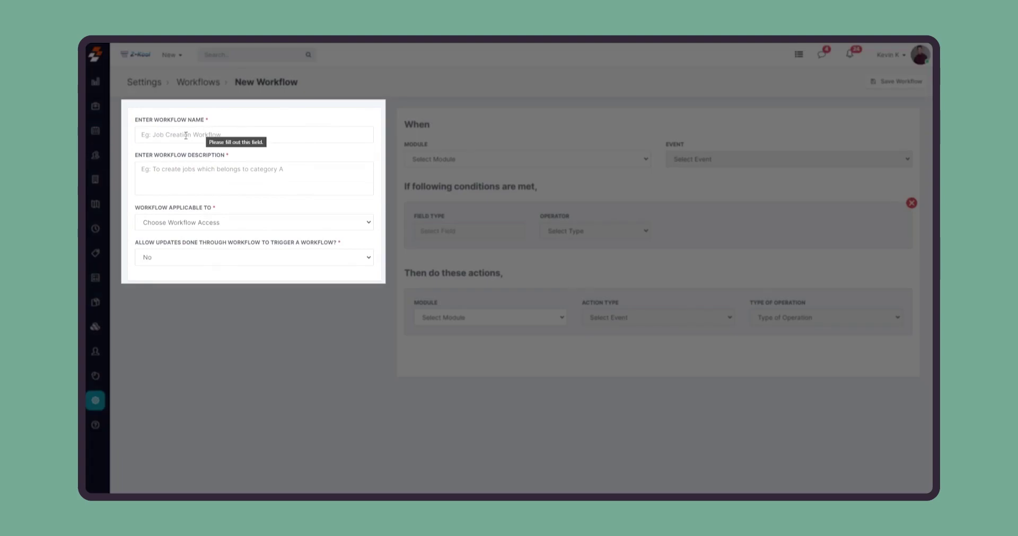
{"action": "left_click", "coordinate": [202, 226]}
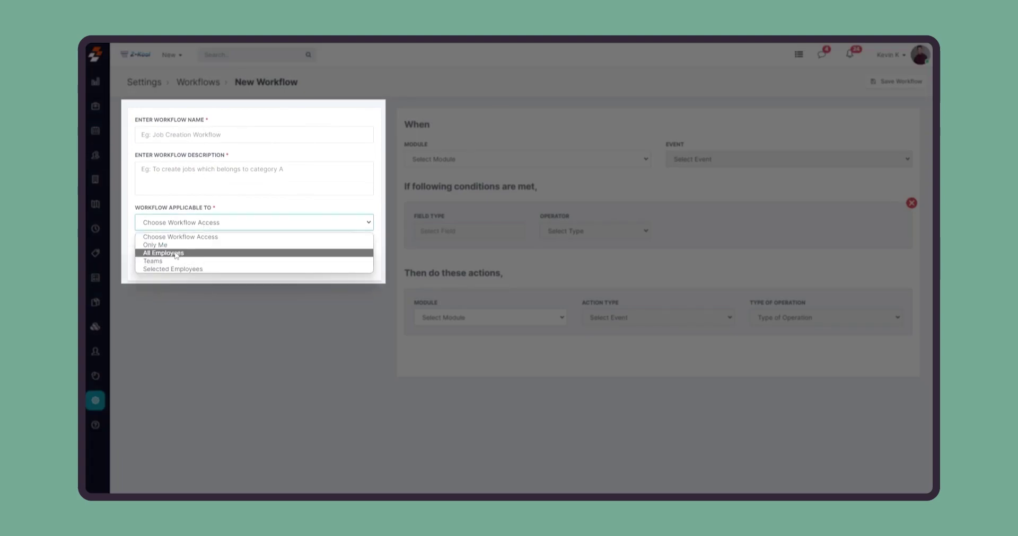
{"action": "left_click", "coordinate": [235, 205]}
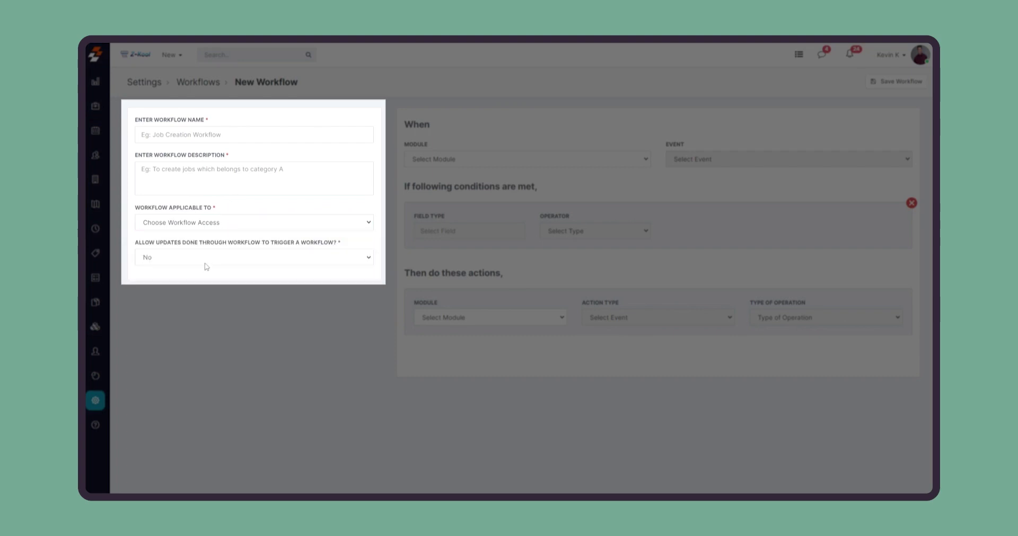
{"action": "left_click", "coordinate": [205, 264]}
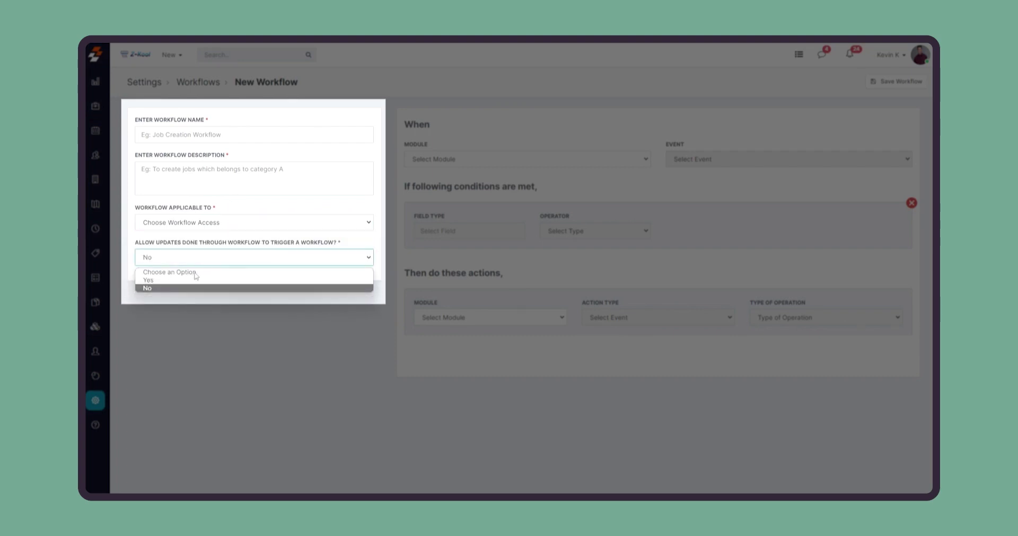
{"action": "left_click", "coordinate": [196, 289]}
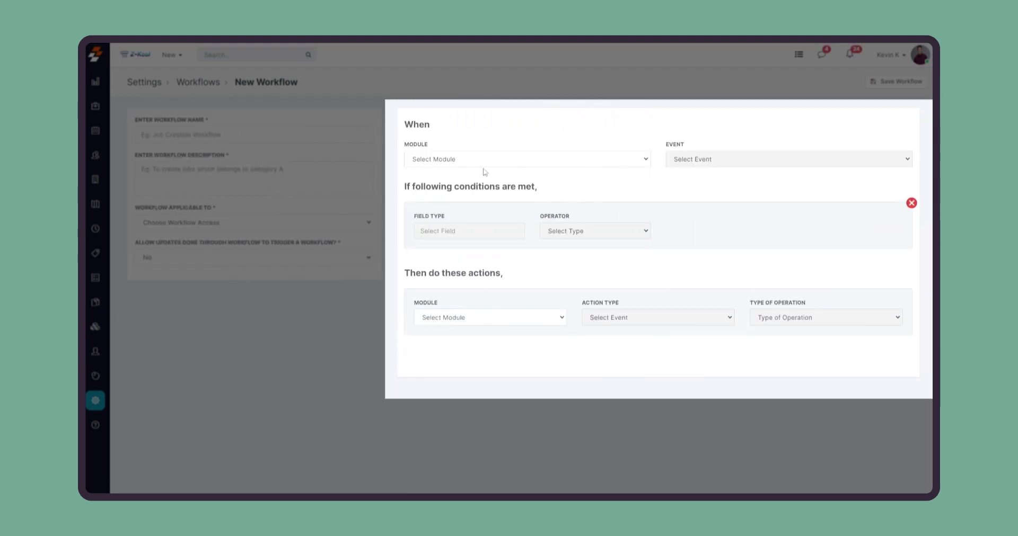
Set the workflow's trigger to the Jobs module with the New Job event
{"action": "left_click", "coordinate": [467, 161]}
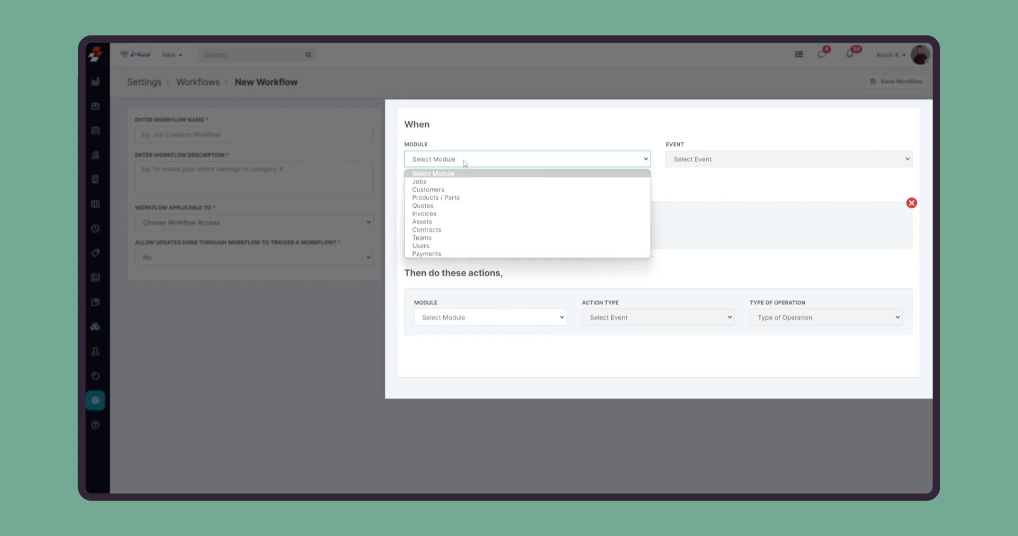
{"action": "left_click", "coordinate": [434, 182]}
{"action": "left_click", "coordinate": [779, 160]}
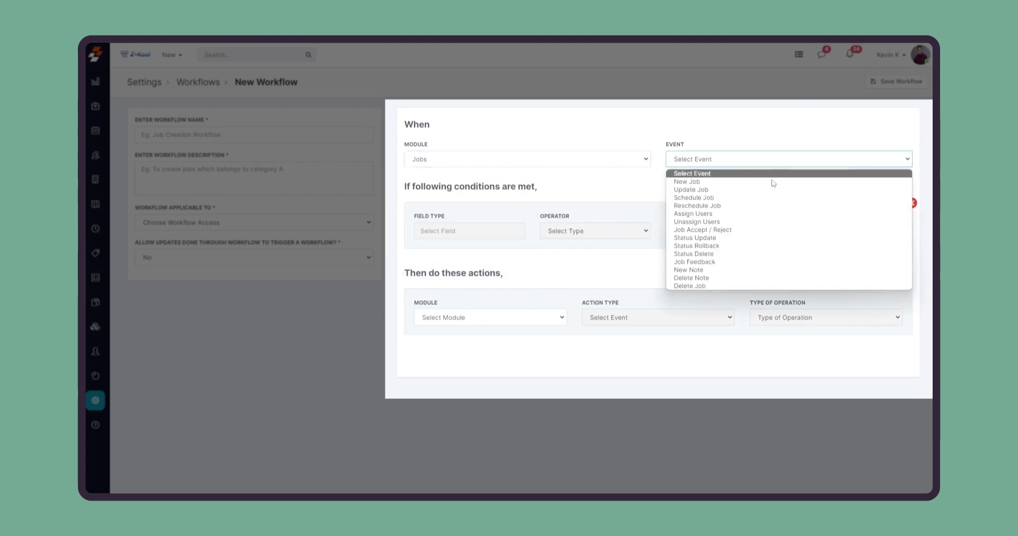
{"action": "left_click", "coordinate": [711, 182]}
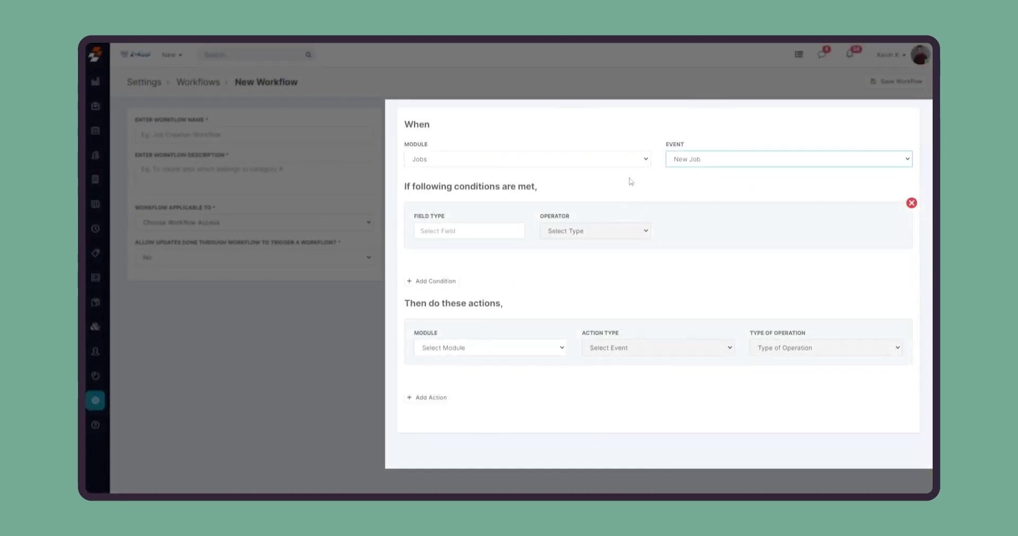
Define the first condition as Job Category Equal To AC Service
{"action": "left_click", "coordinate": [489, 232]}
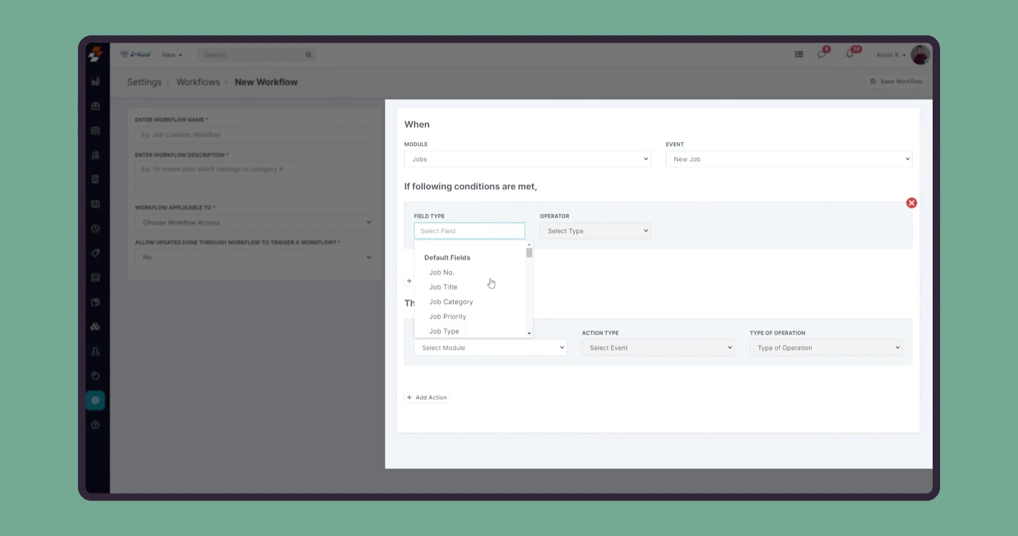
{"action": "left_click", "coordinate": [480, 304]}
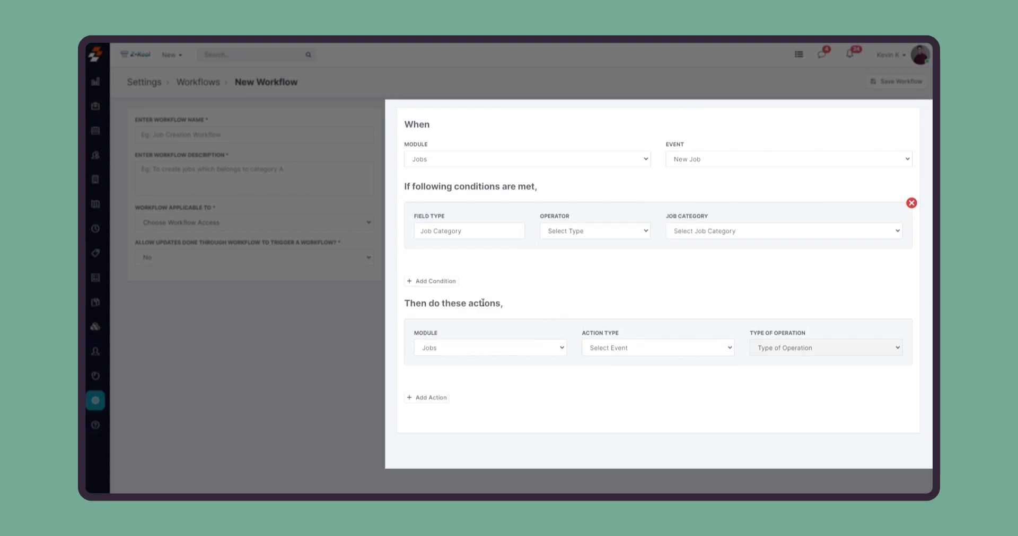
{"action": "left_click", "coordinate": [607, 234]}
{"action": "left_click", "coordinate": [591, 253]}
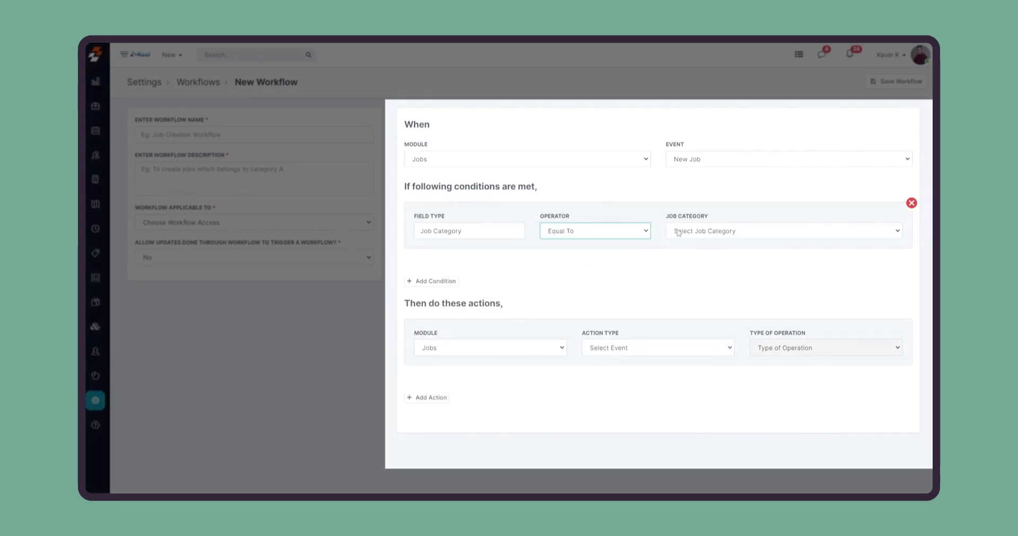
{"action": "left_click", "coordinate": [705, 231]}
{"action": "left_click", "coordinate": [704, 254]}
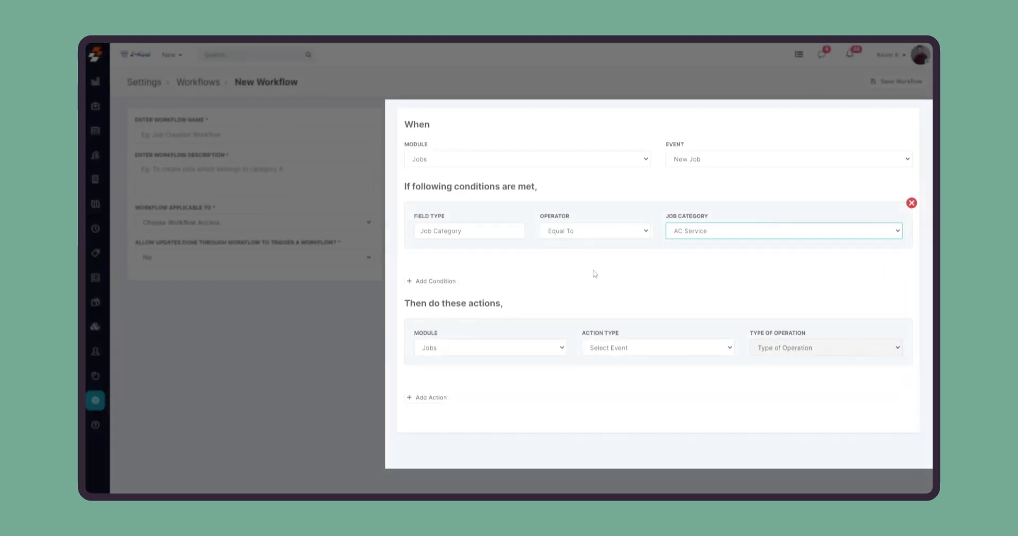
Add a second condition joined with AND, requiring Job Address - Zip Code to contain 100
{"action": "left_click", "coordinate": [445, 282]}
{"action": "left_click", "coordinate": [460, 273]}
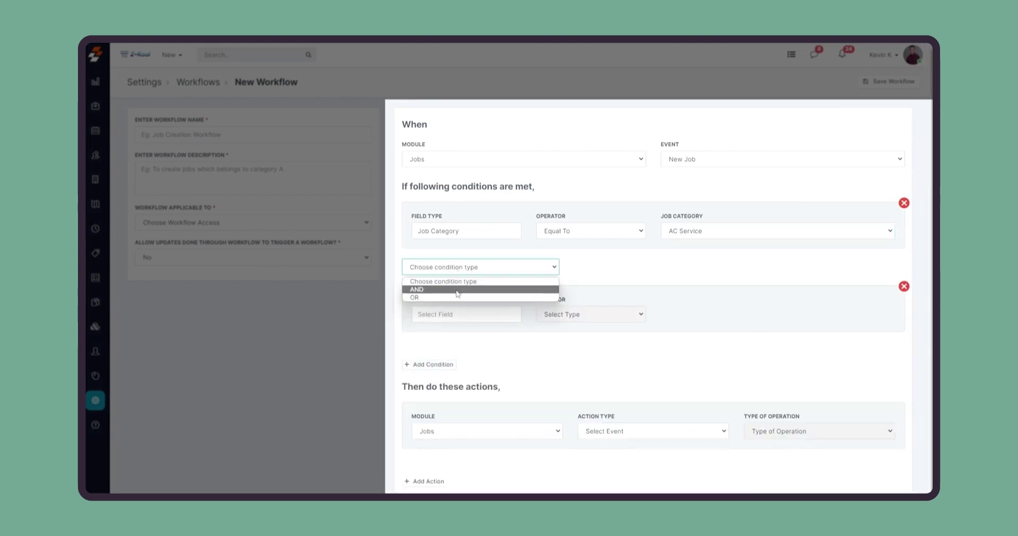
{"action": "left_click", "coordinate": [458, 291]}
{"action": "left_click", "coordinate": [460, 315]}
{"action": "type", "text": "zip"}
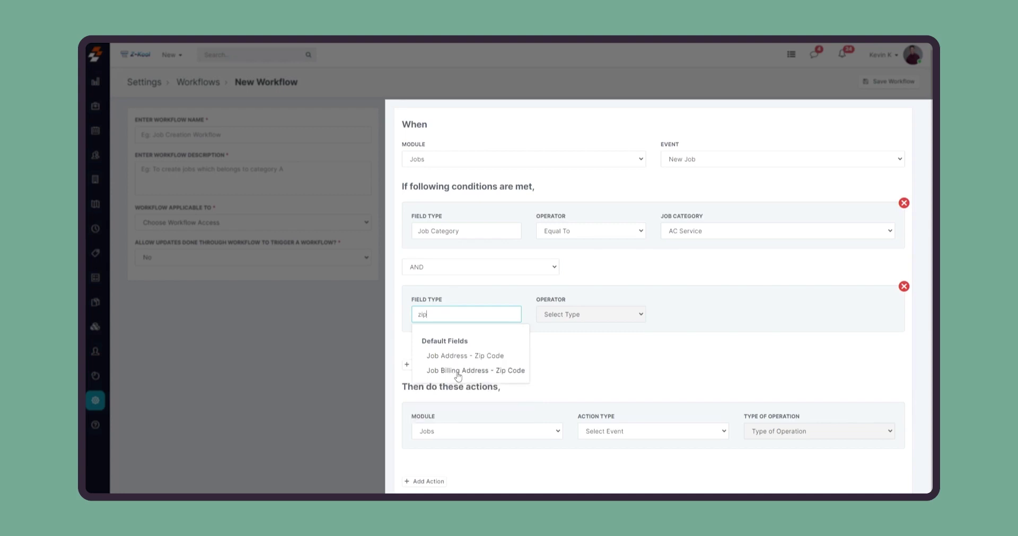
{"action": "left_click", "coordinate": [483, 360]}
{"action": "left_click", "coordinate": [605, 313]}
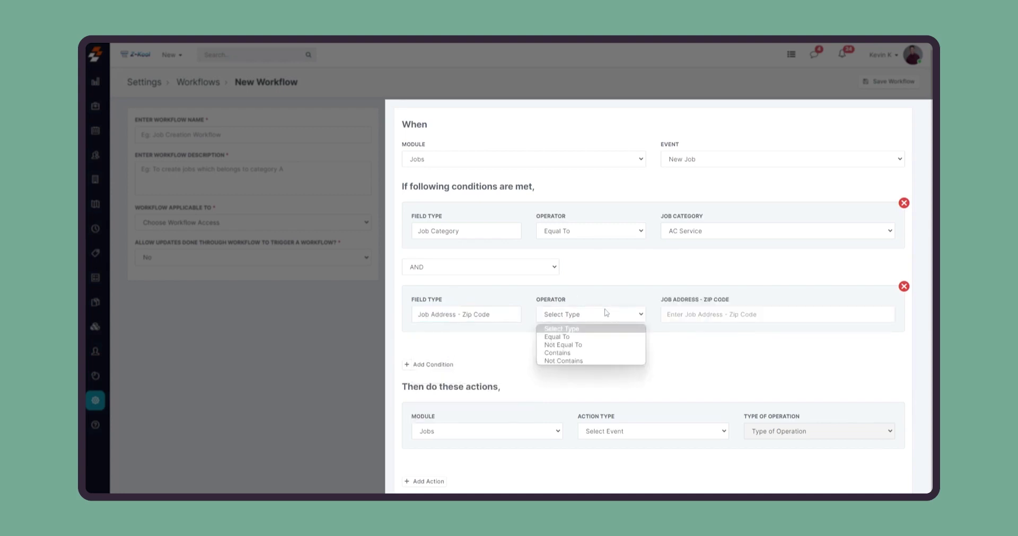
{"action": "left_click", "coordinate": [576, 353]}
{"action": "left_click", "coordinate": [678, 312]}
{"action": "type", "text": "100"}
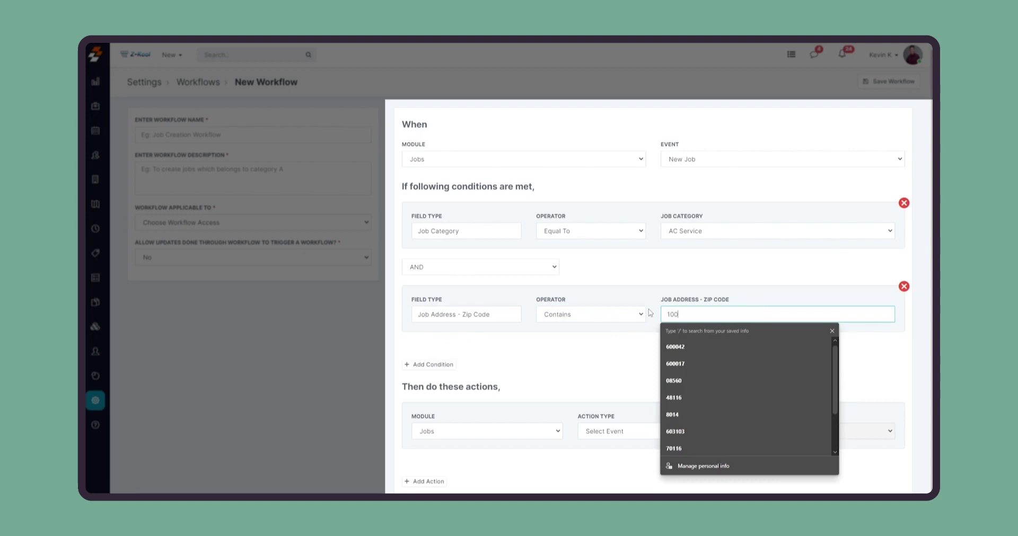
{"action": "left_click", "coordinate": [610, 369]}
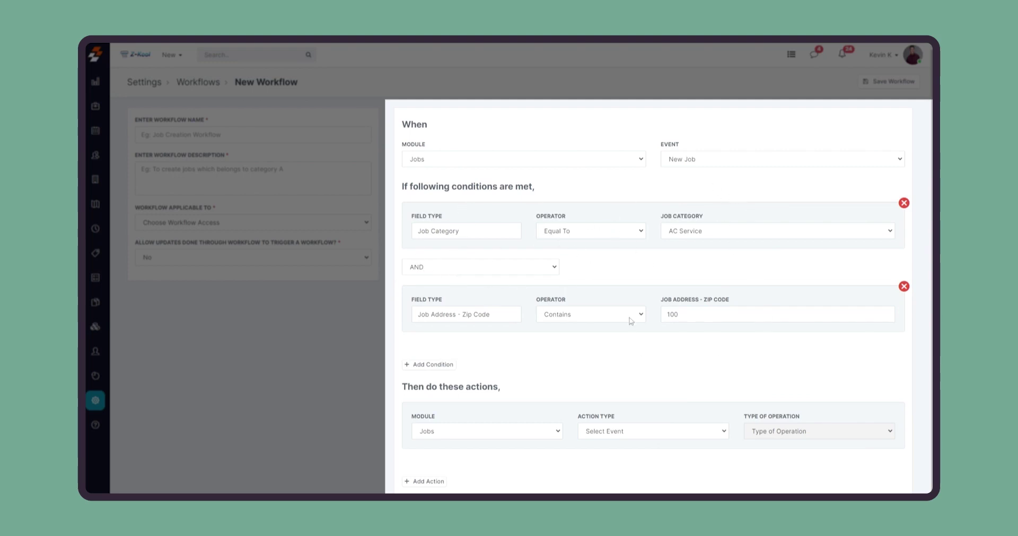
Set the workflow's action to the Jobs module, action type Update, and operation Update Job Assignment - Assign
{"action": "scroll", "coordinate": [608, 348], "scroll_direction": "down", "scroll_amount": 1}
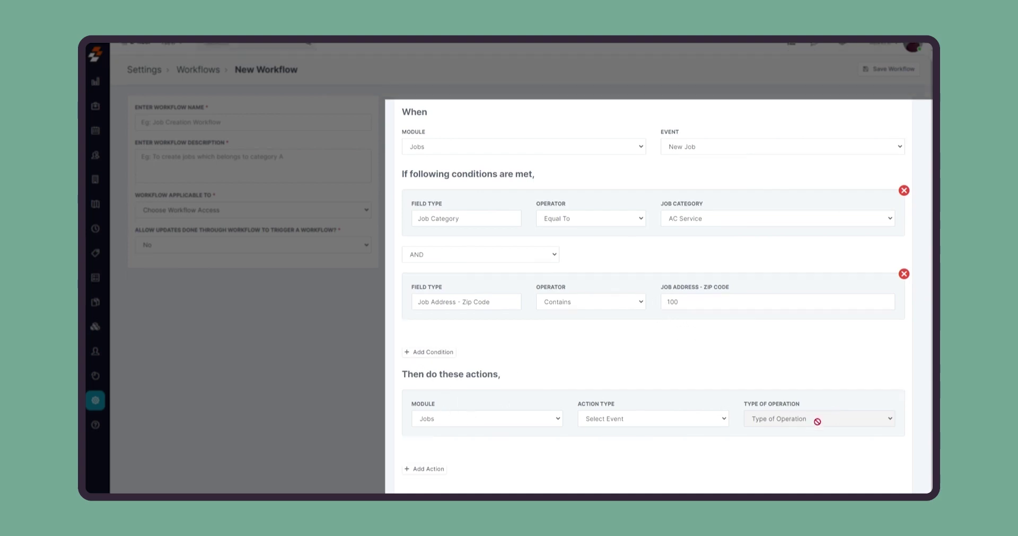
{"action": "left_click", "coordinate": [496, 421]}
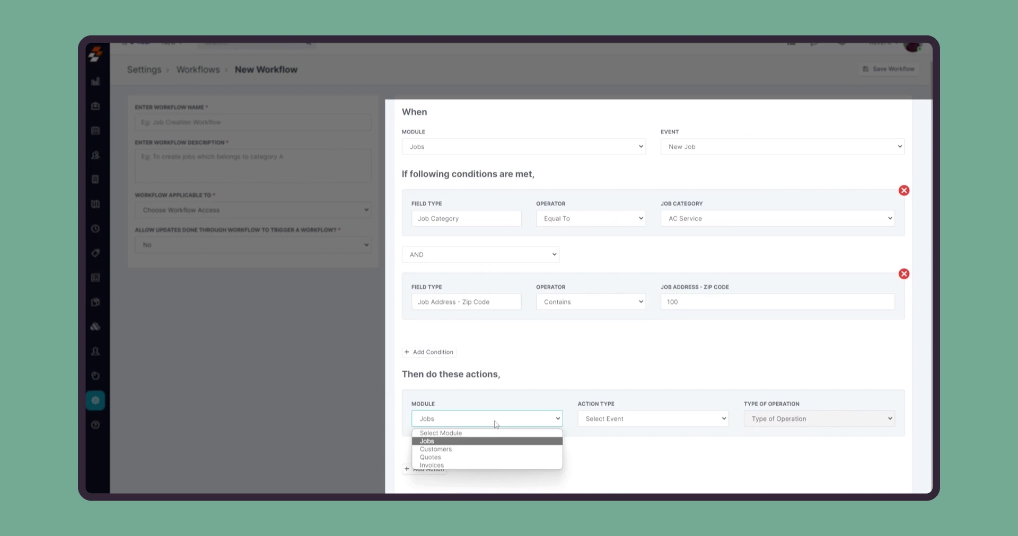
{"action": "left_click", "coordinate": [465, 442]}
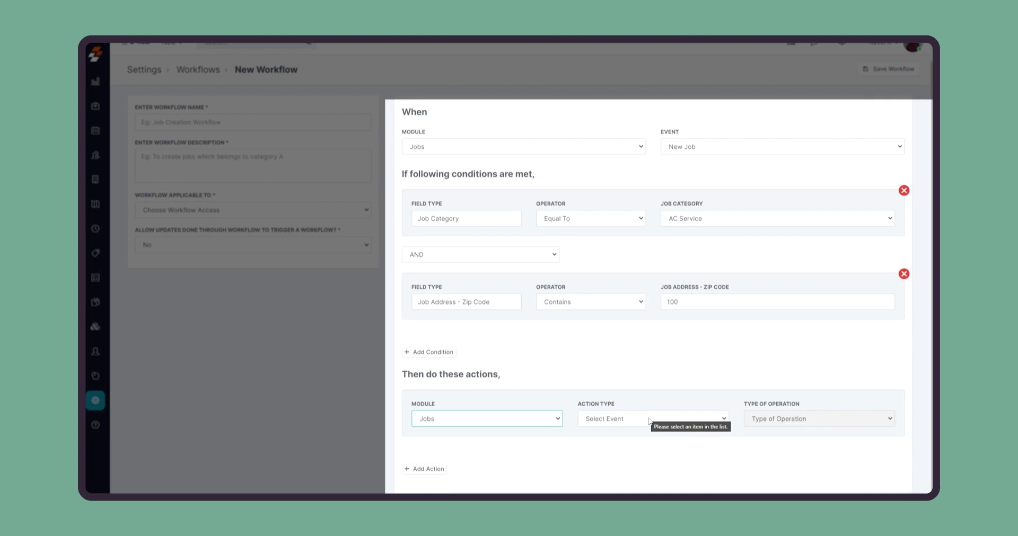
{"action": "left_click", "coordinate": [676, 423]}
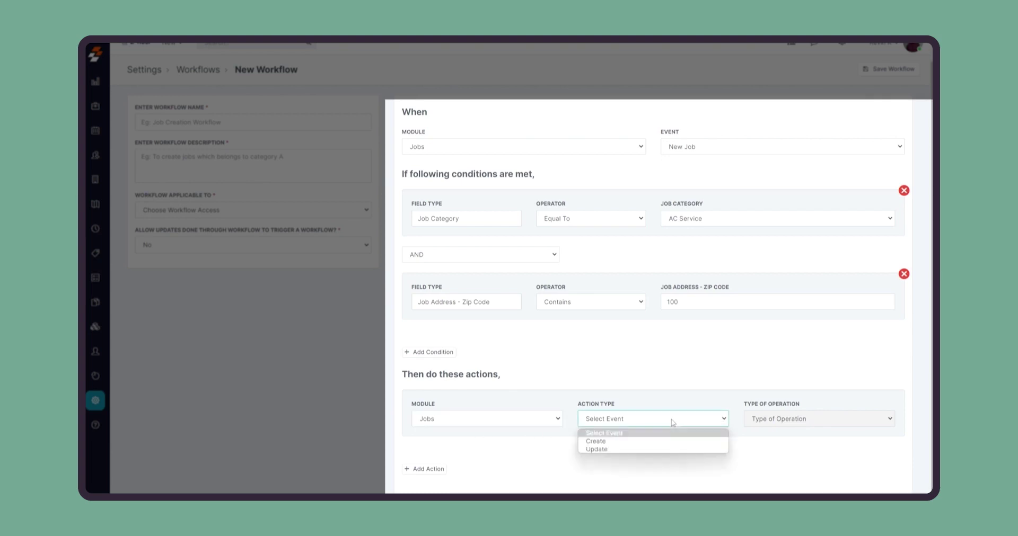
{"action": "left_click", "coordinate": [619, 450]}
{"action": "left_click", "coordinate": [778, 420]}
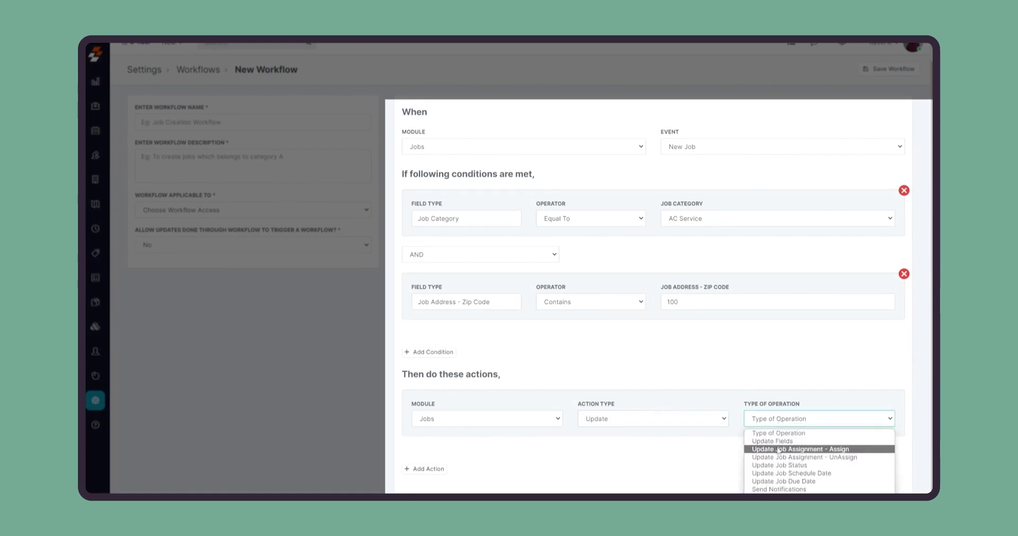
{"action": "left_click", "coordinate": [797, 450]}
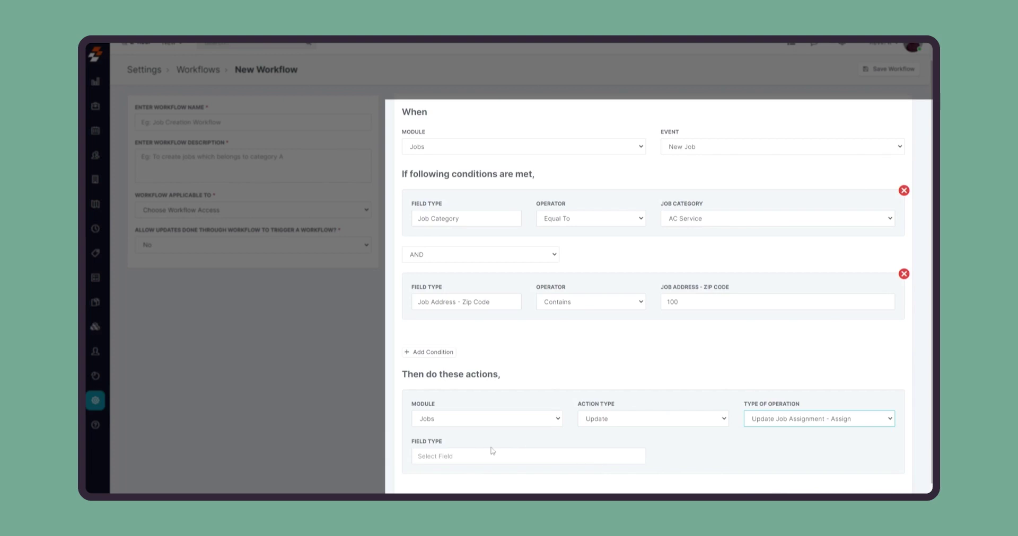
Set the assignment action's field type to Assign All from Team and choose Team A
{"action": "left_click", "coordinate": [511, 453]}
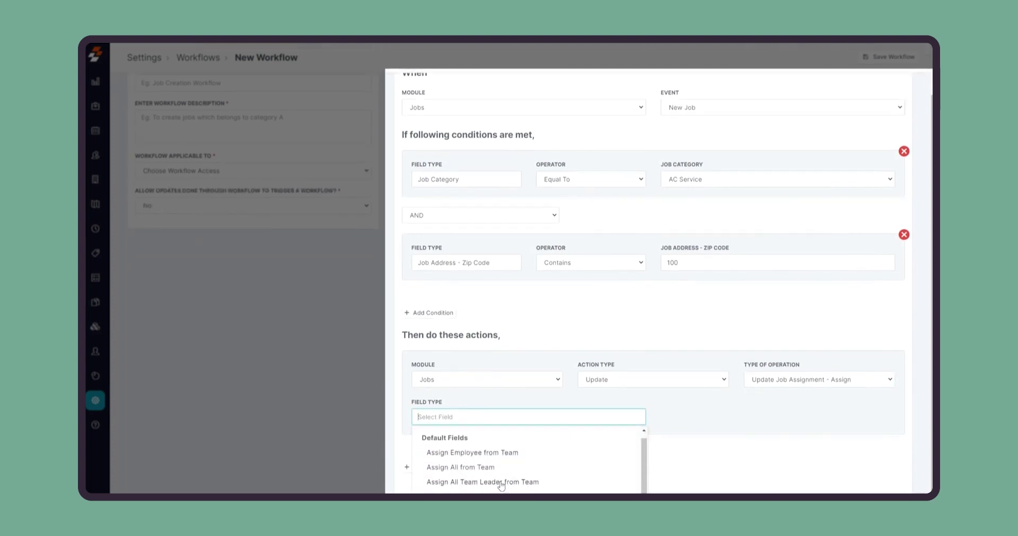
{"action": "left_click", "coordinate": [485, 468]}
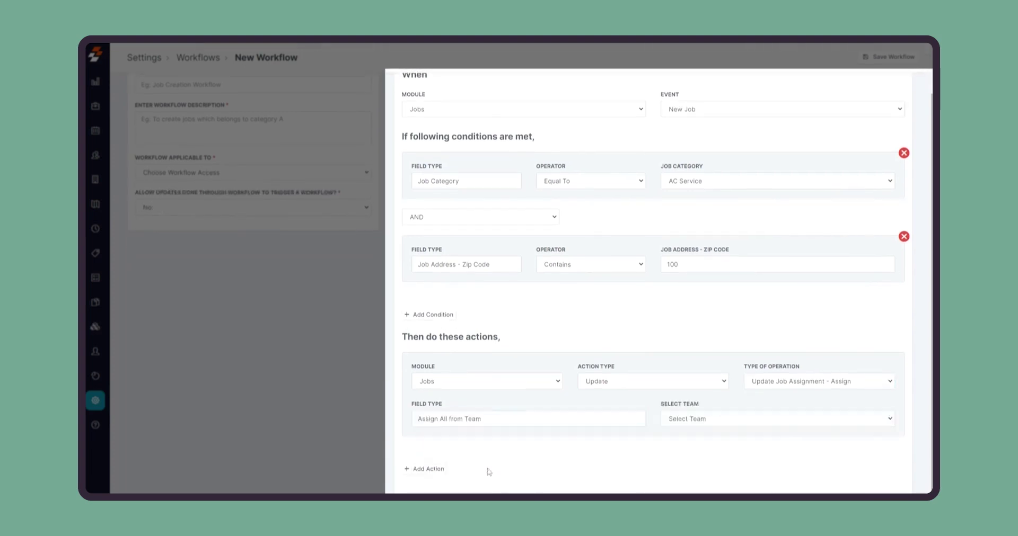
{"action": "left_click", "coordinate": [726, 427]}
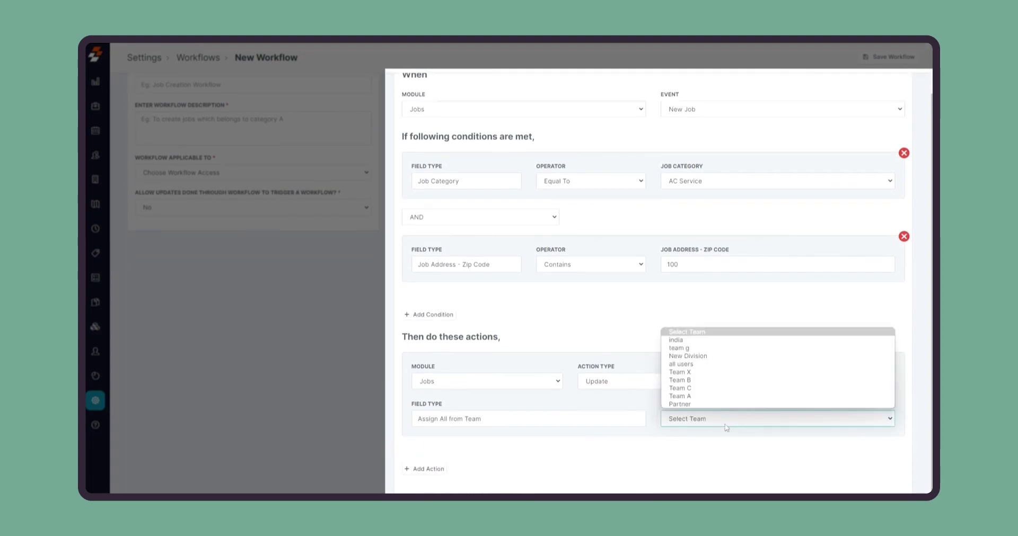
{"action": "left_click", "coordinate": [678, 396]}
Review the workflow's trigger, conditions and action, and go back to the workflows list without saving
{"action": "scroll", "coordinate": [583, 375], "scroll_direction": "up", "scroll_amount": 1}
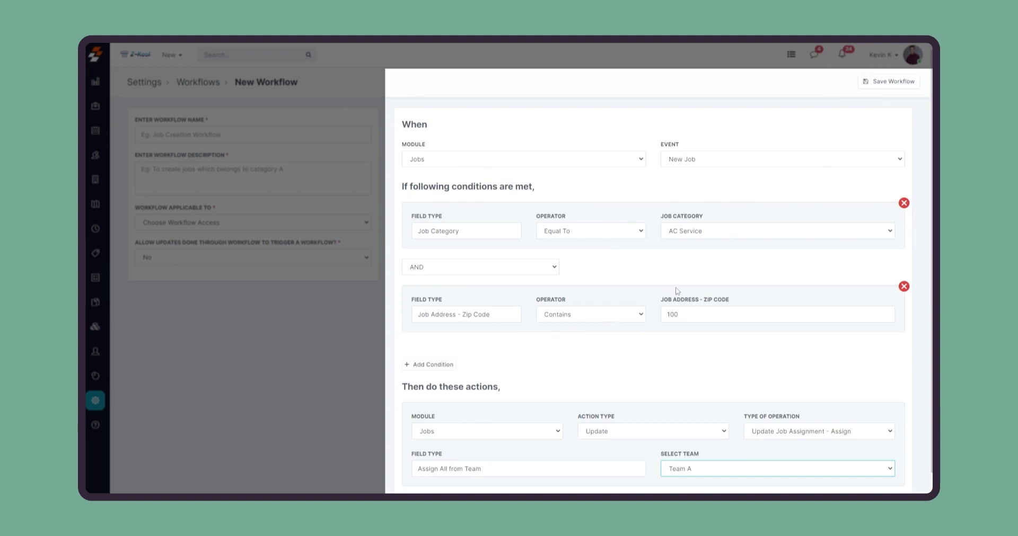
{"action": "scroll", "coordinate": [679, 310], "scroll_direction": "down", "scroll_amount": 1}
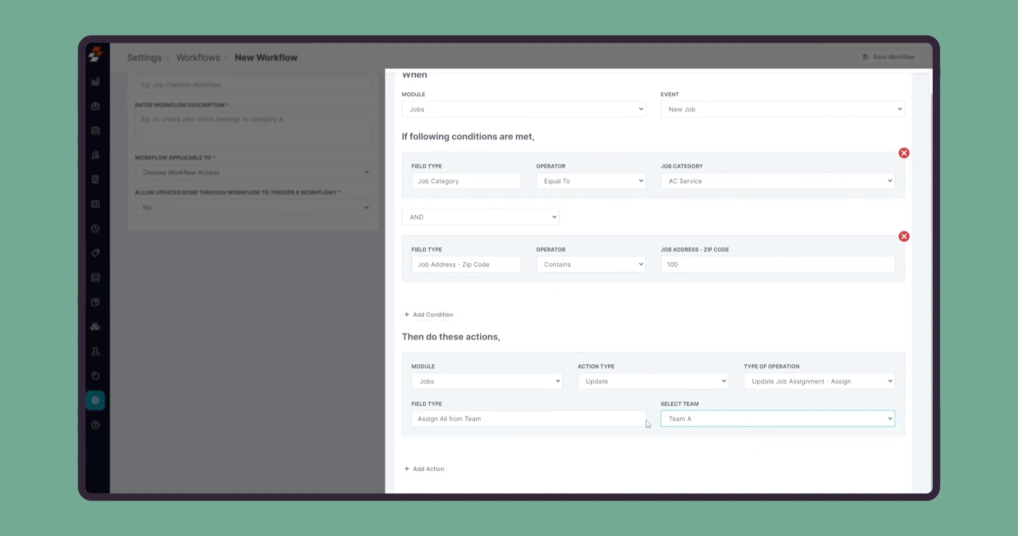
{"action": "scroll", "coordinate": [697, 370], "scroll_direction": "up", "scroll_amount": 1}
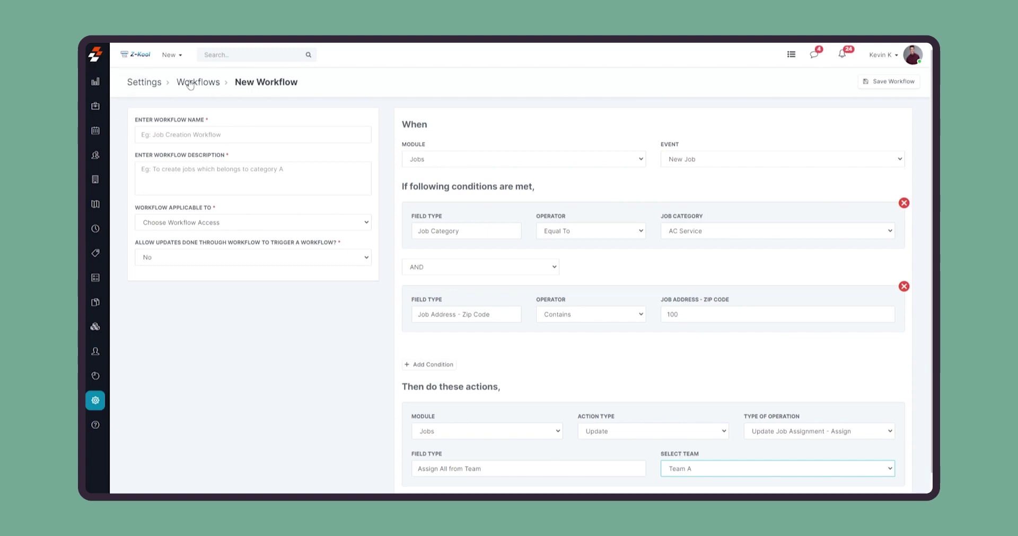
{"action": "left_click", "coordinate": [190, 85]}
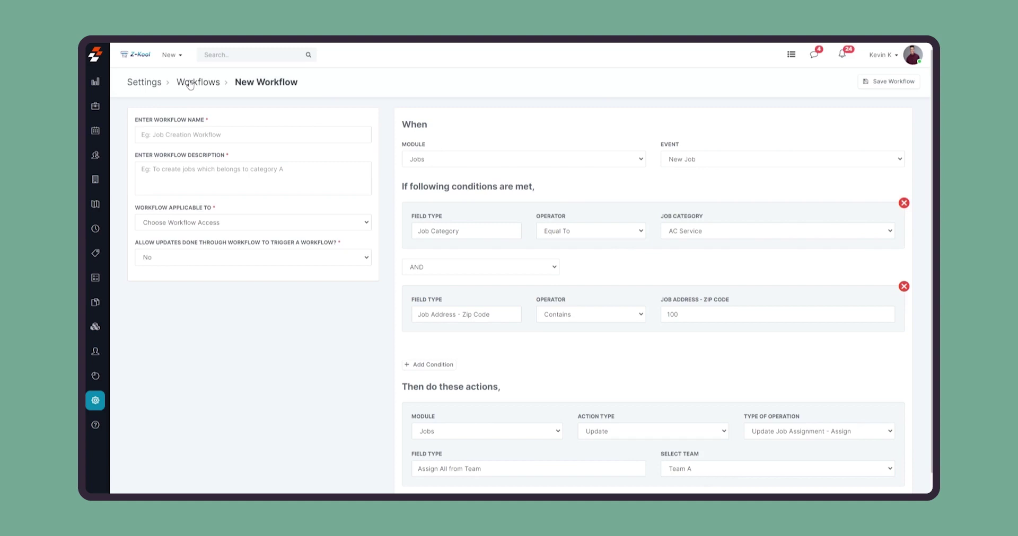